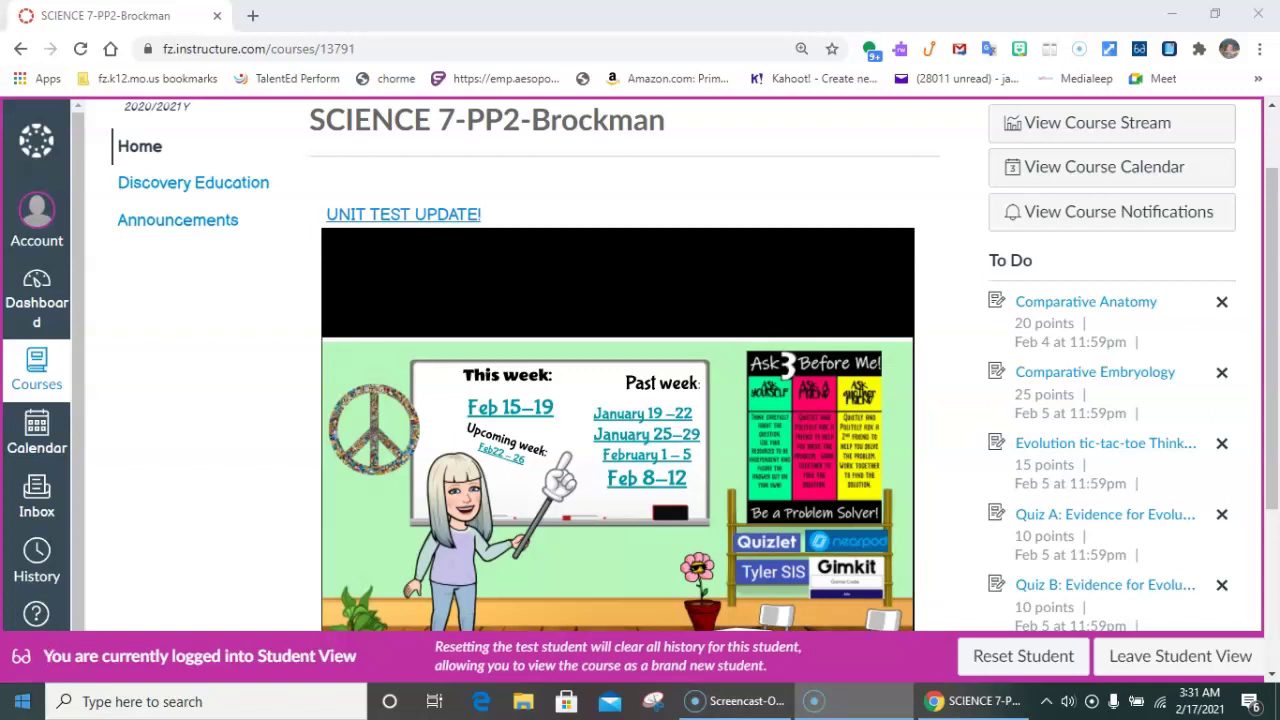
Step: Open the 'Unit Test Postponed until FRIDAY!!' announcement from the UNIT TEST UPDATE link
click(548, 505)
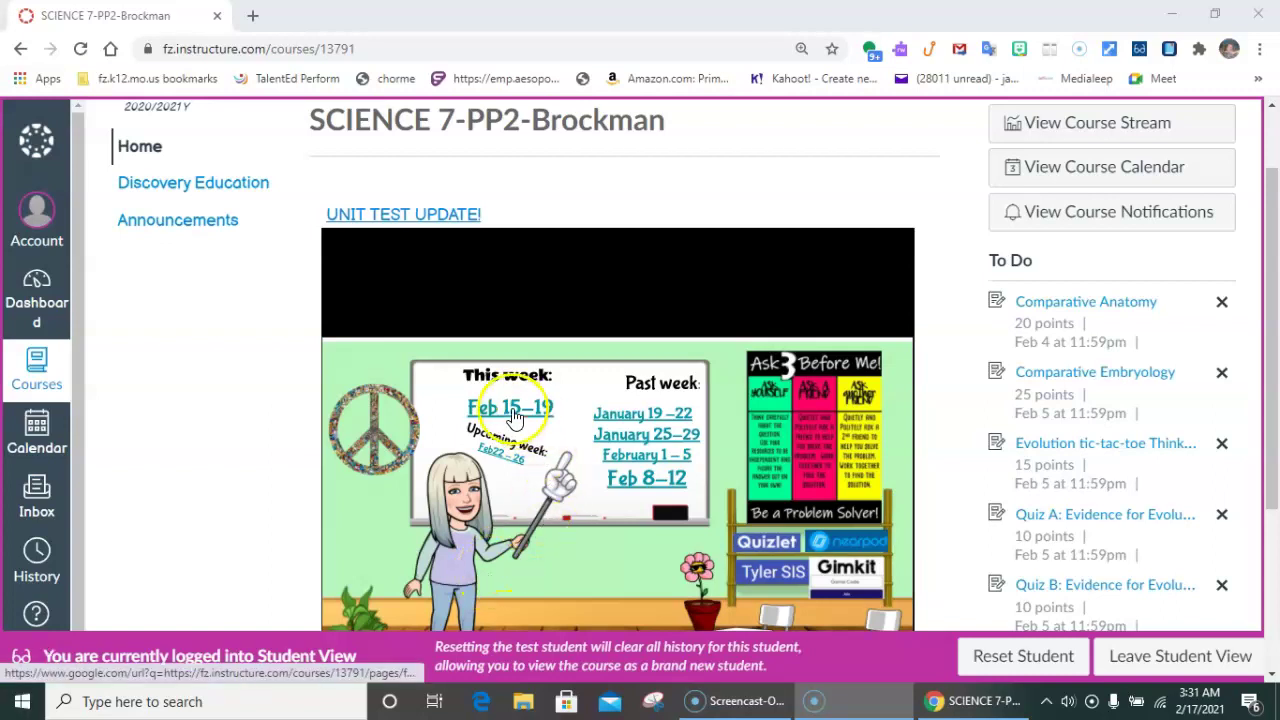
click(414, 214)
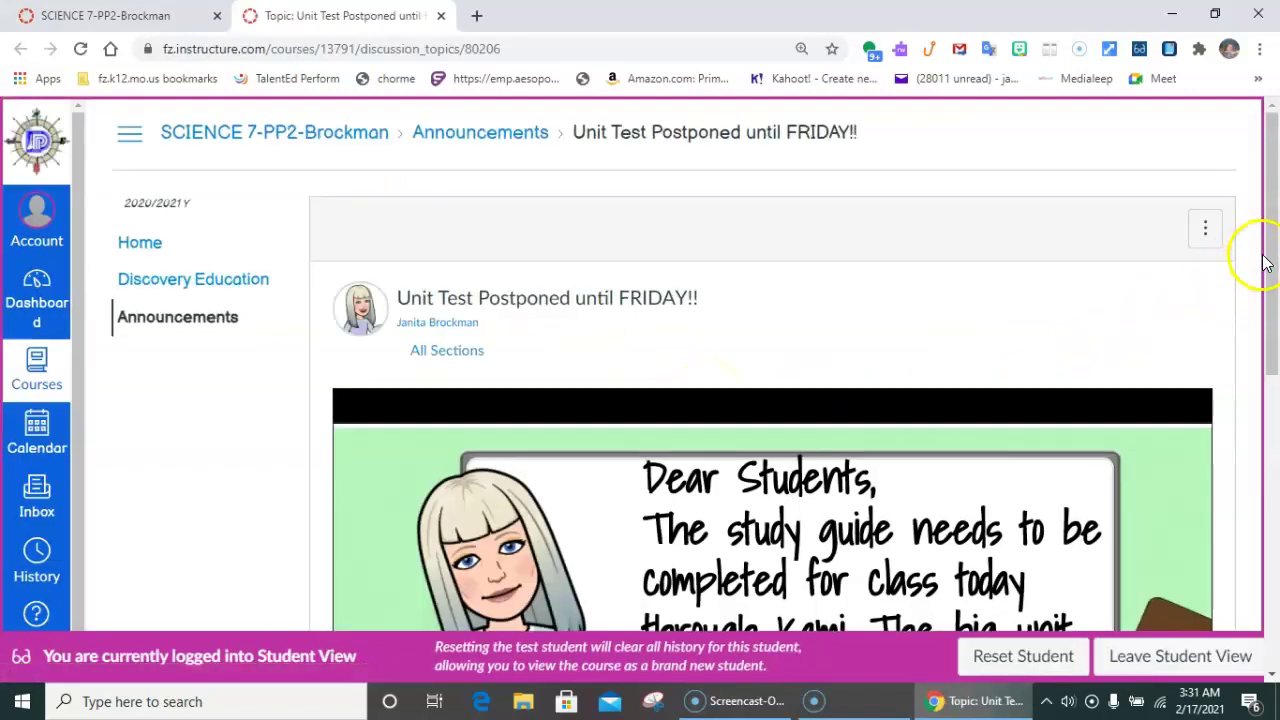
Step: Read through the announcement, then return to the SCIENCE 7-PP2-Brockman course home page
drag(1270, 290, 1260, 470)
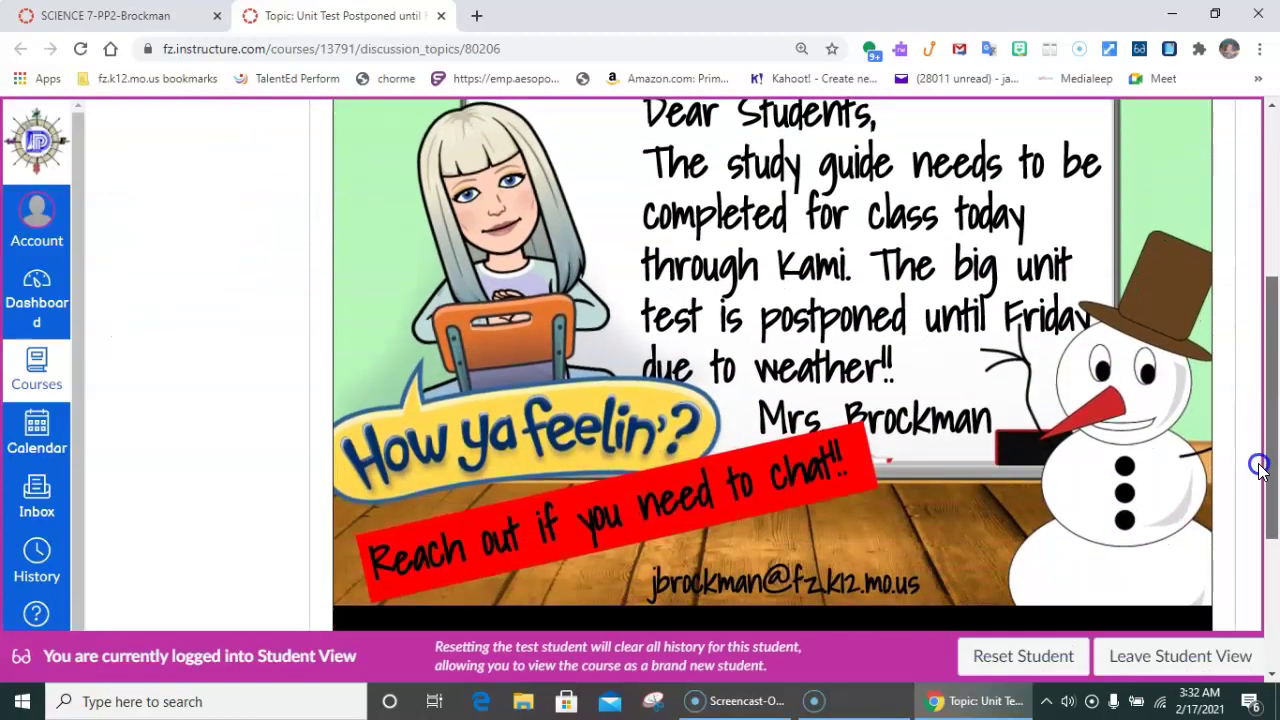
drag(1261, 470, 1214, 229)
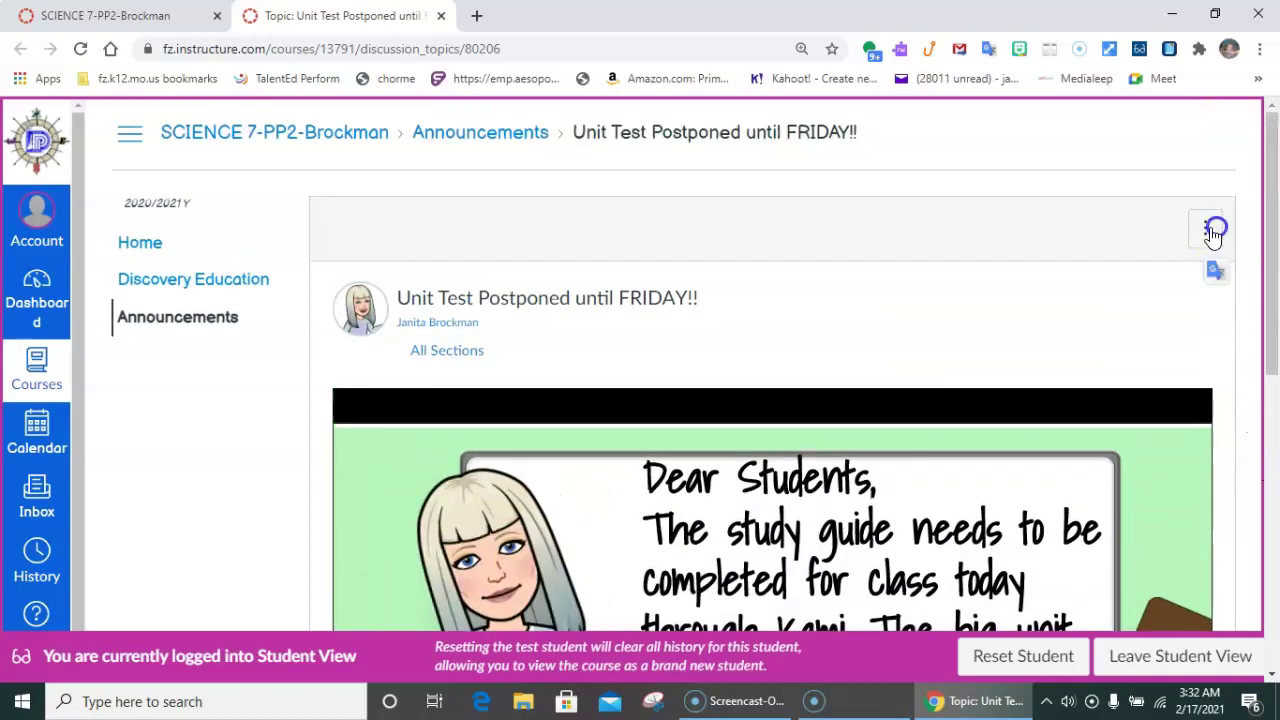
click(161, 250)
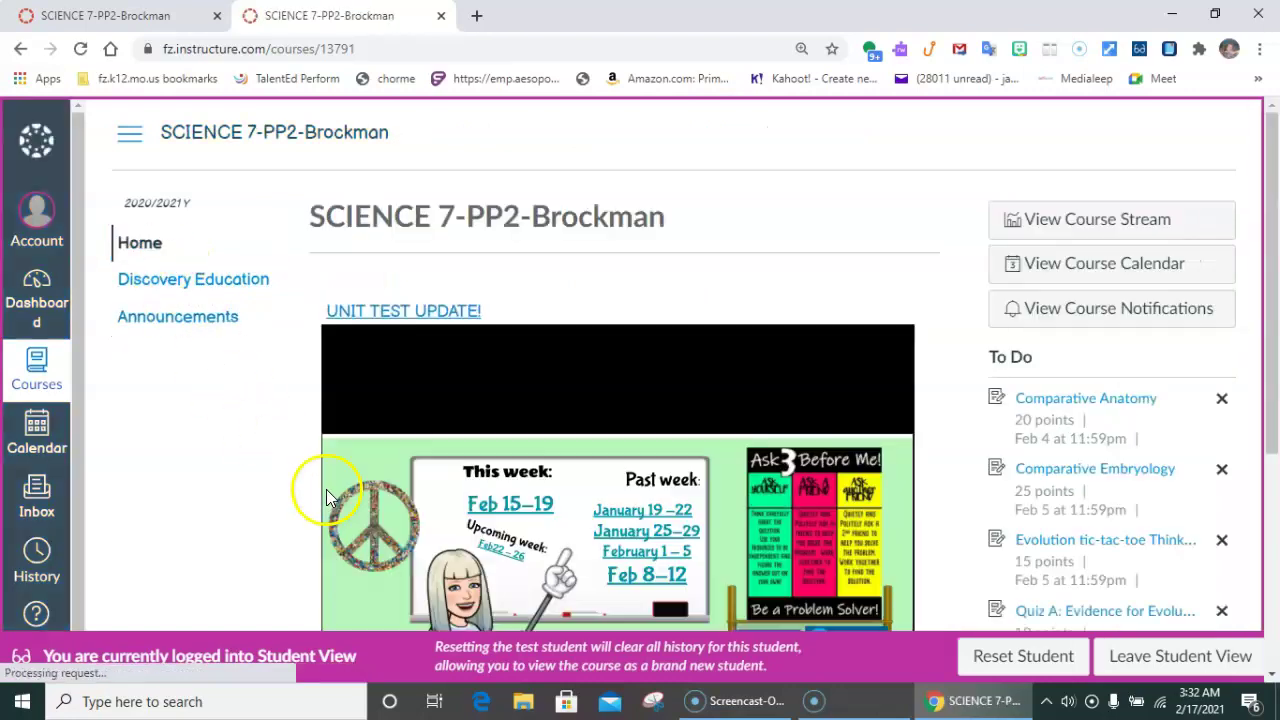
Step: Open the study guide assignment listed under Wednesday on the Feb 15-19 weekly page
click(492, 507)
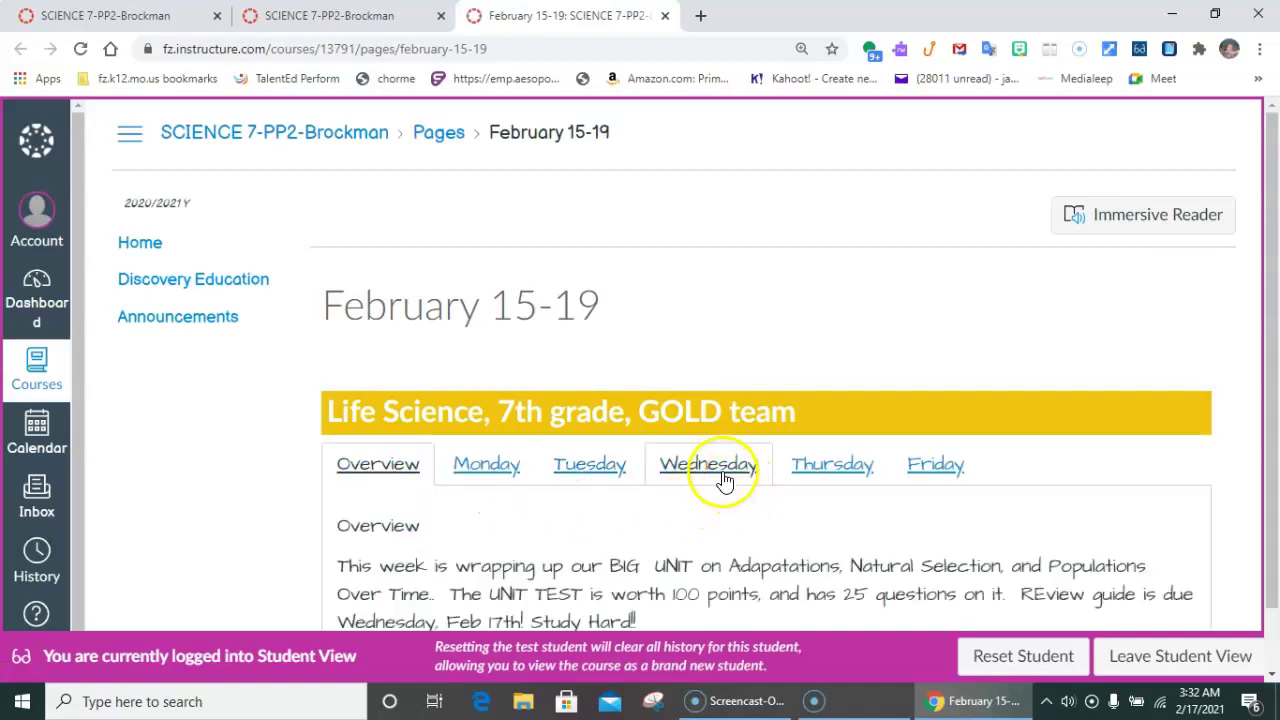
scroll(1266, 334, down, 1)
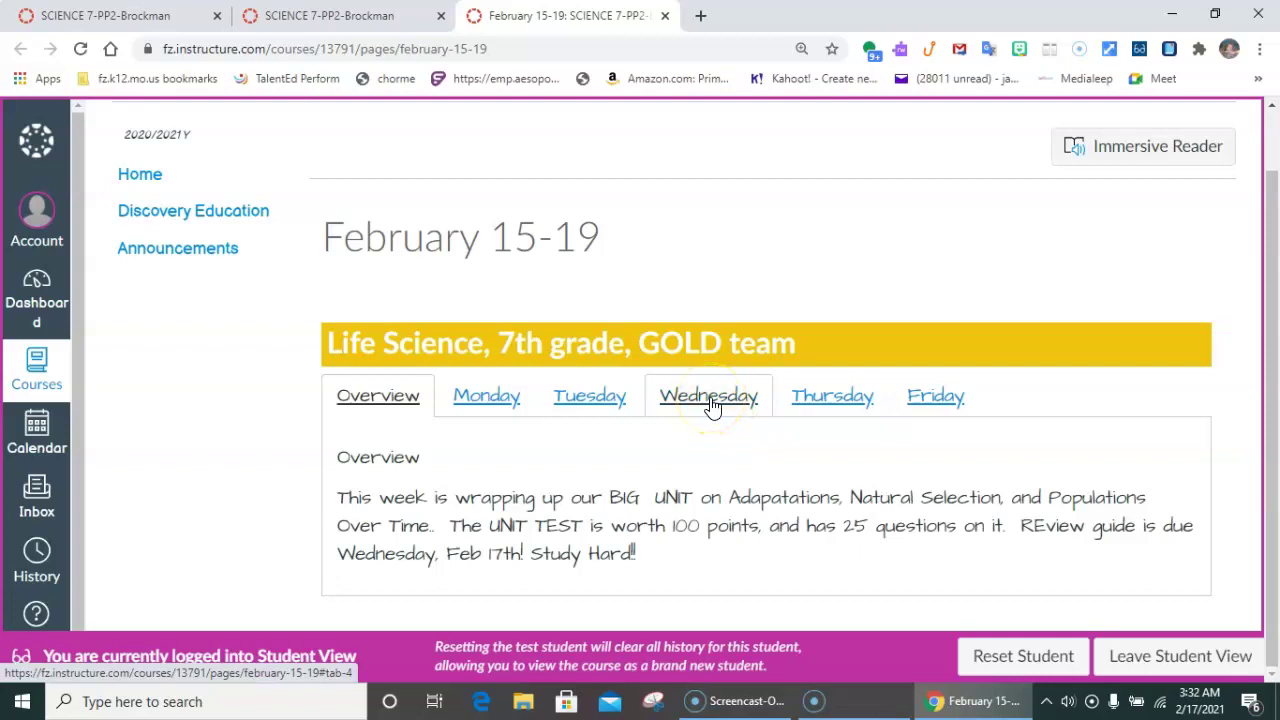
click(710, 398)
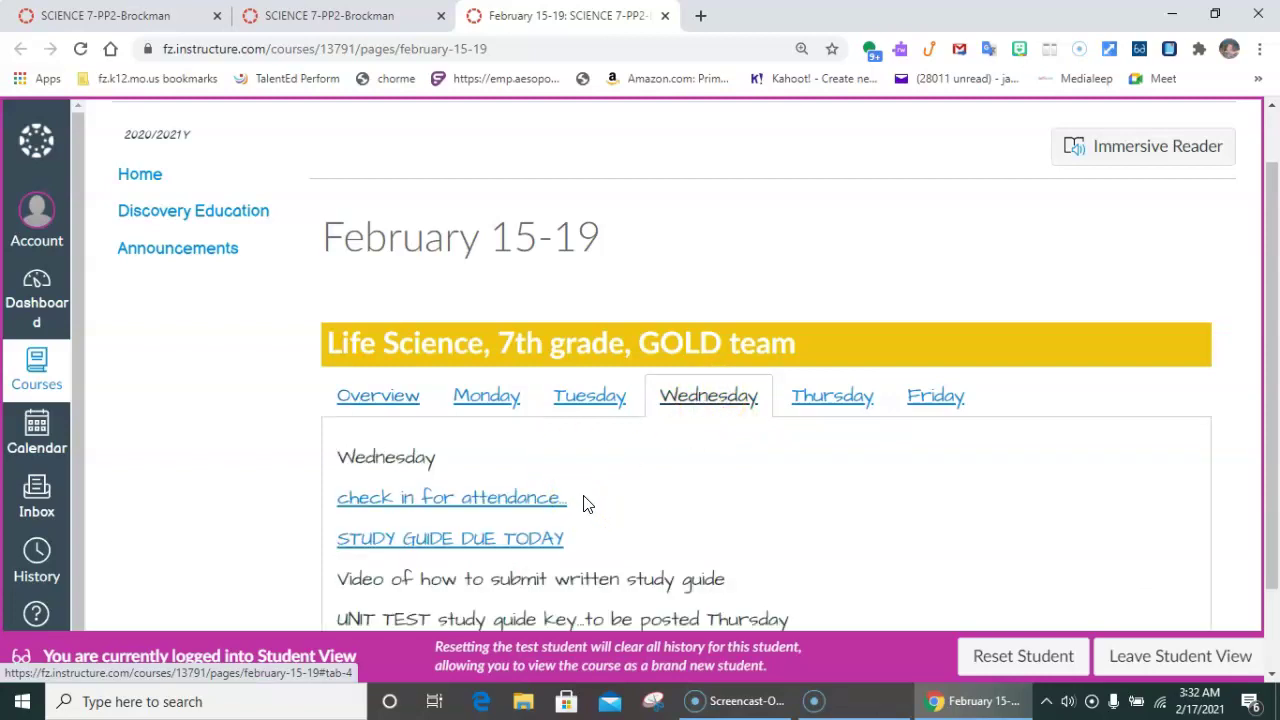
click(445, 545)
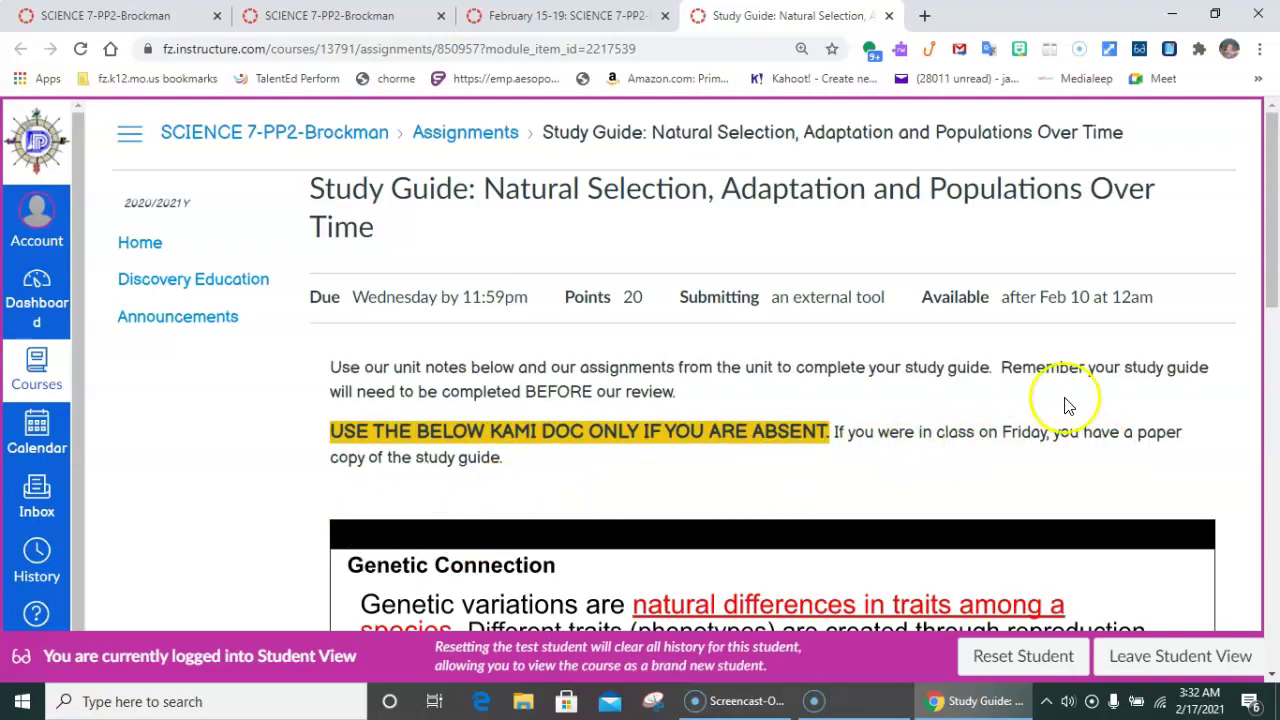
Step: Launch the study guide in a new window from the bottom of the assignment
drag(1274, 271, 1274, 584)
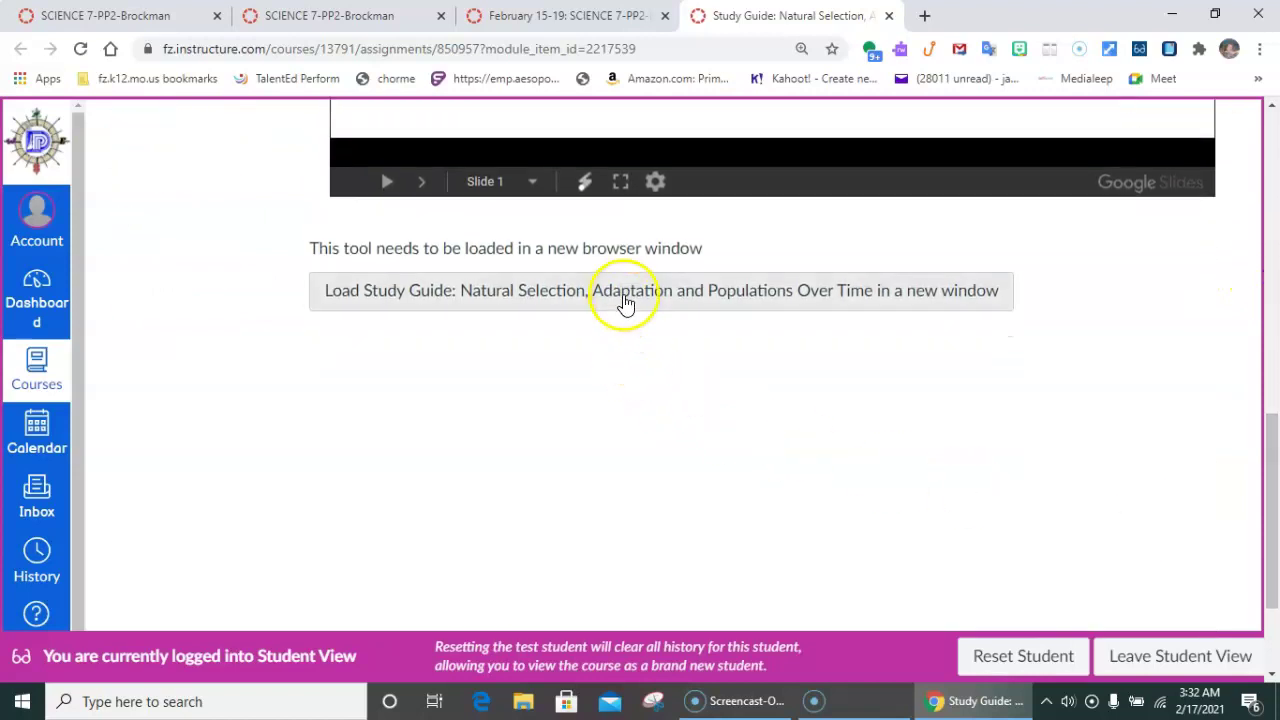
click(625, 300)
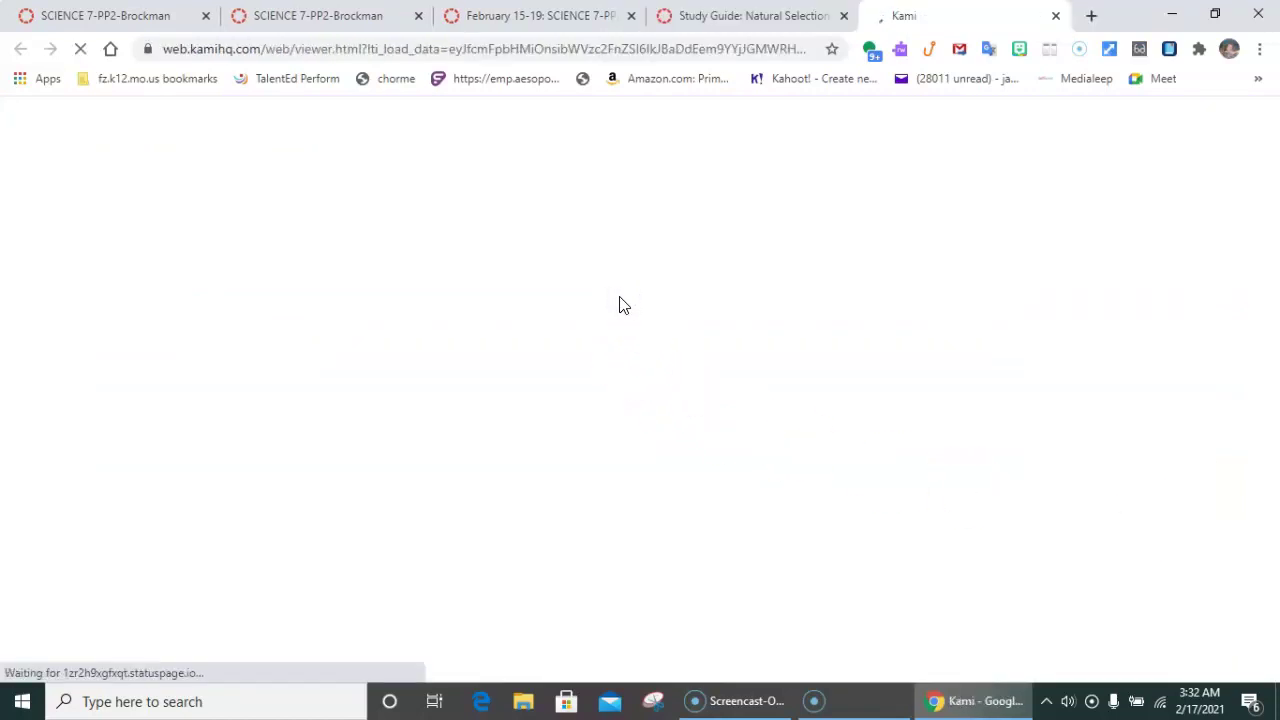
Step: Authorize Google Drive for Kami and sign in with the Google account
click(562, 297)
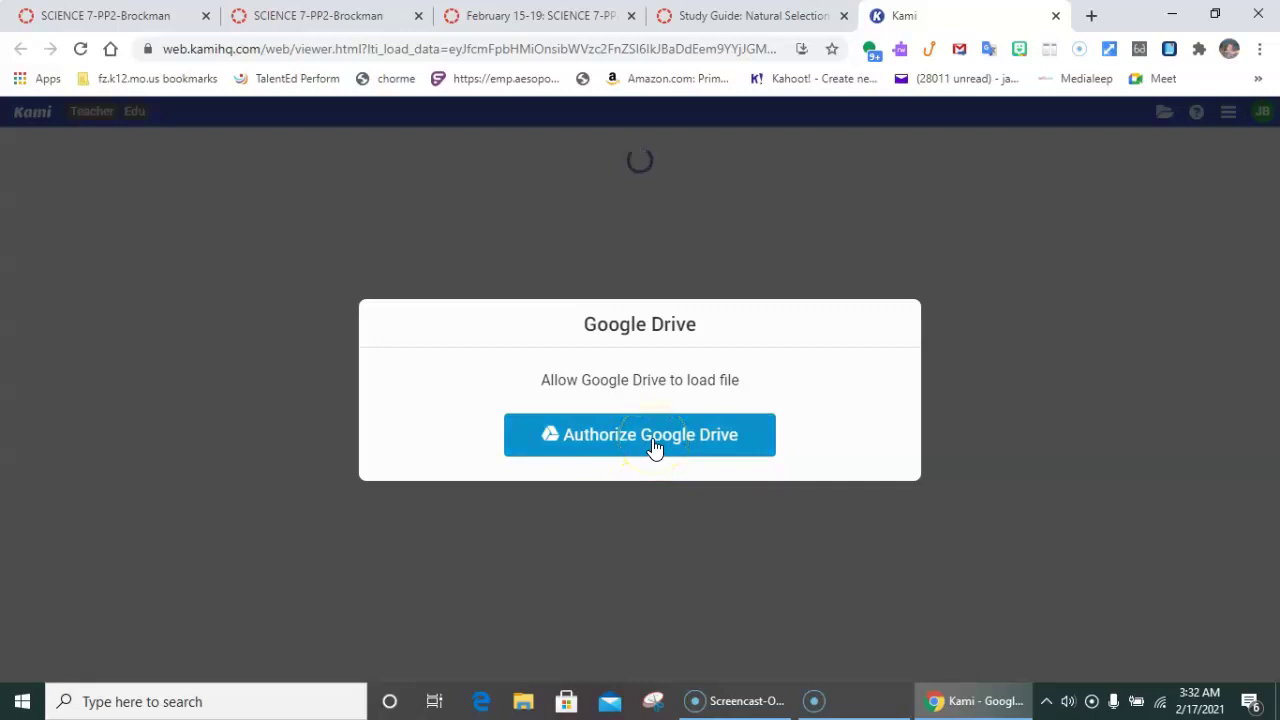
click(652, 440)
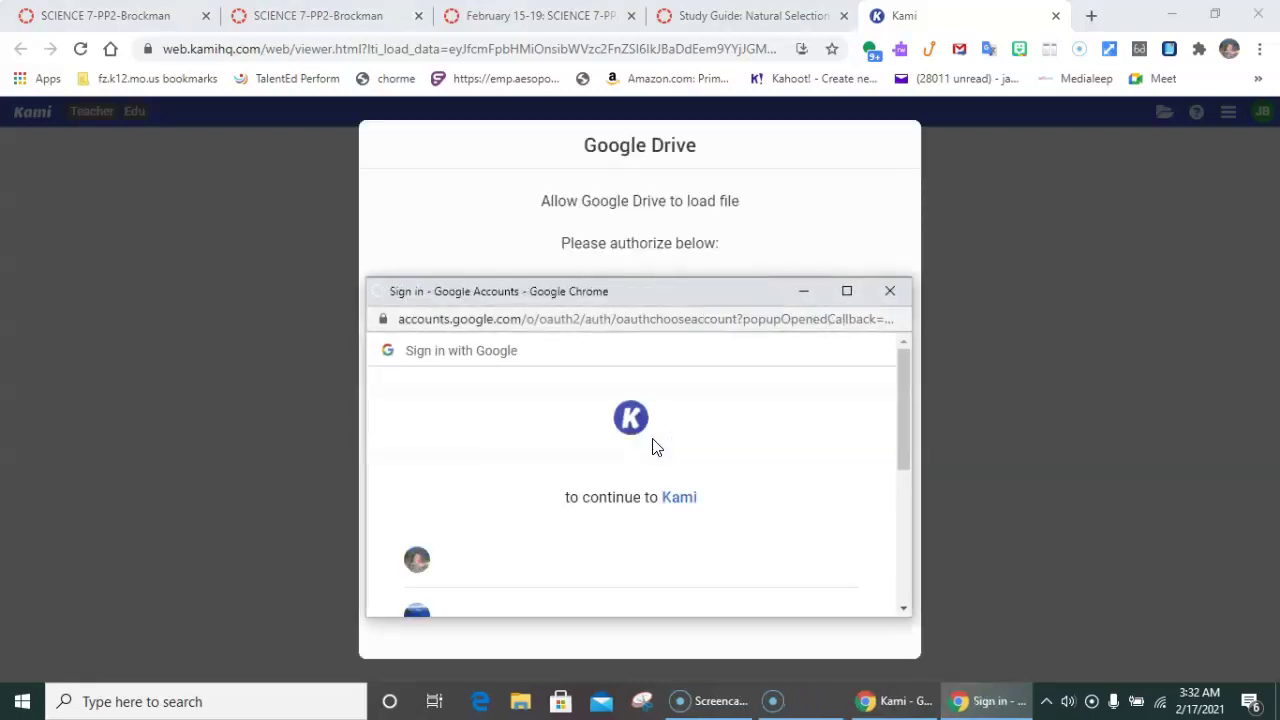
click(548, 555)
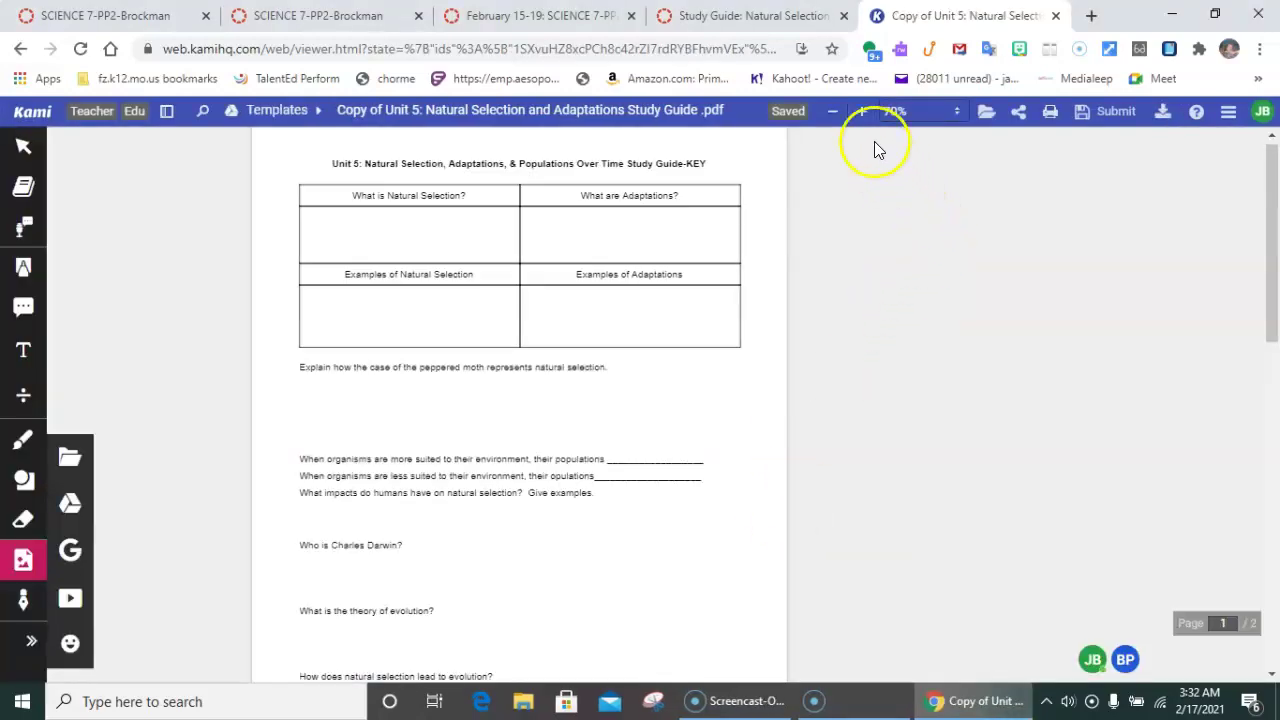
Step: Zoom the study guide page in to 150%
click(861, 113)
click(861, 113)
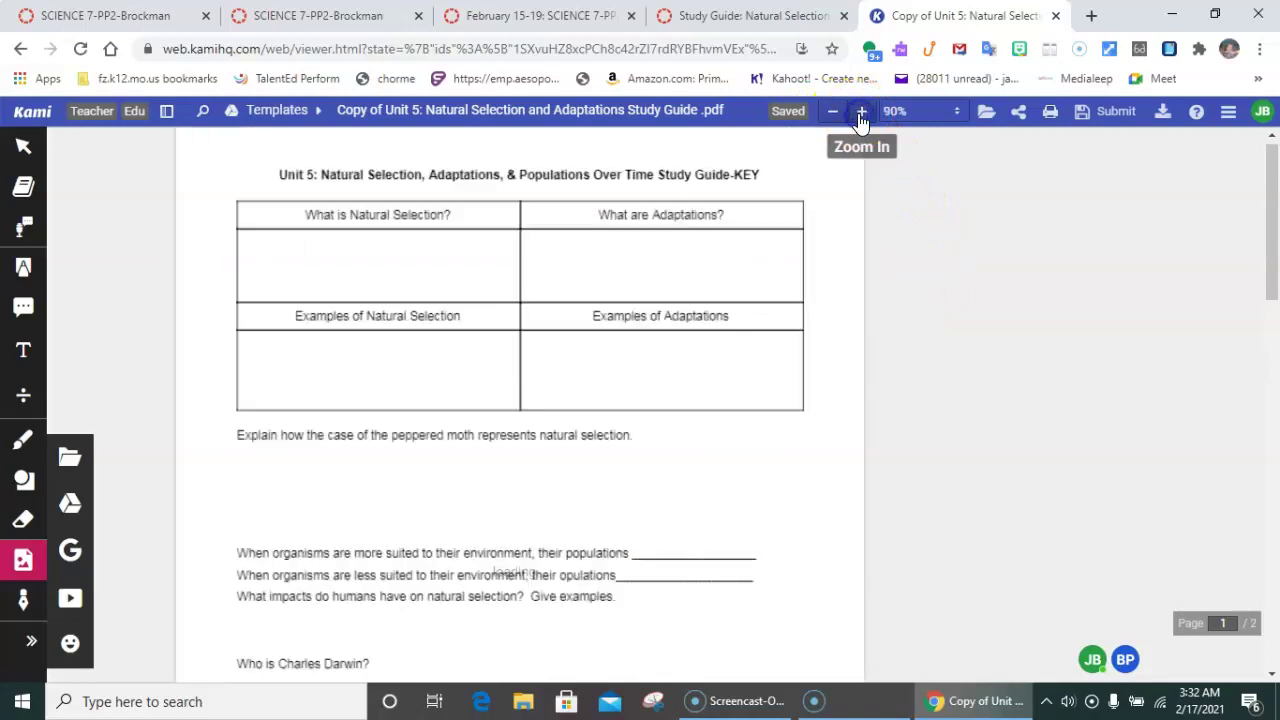
click(861, 113)
click(861, 113)
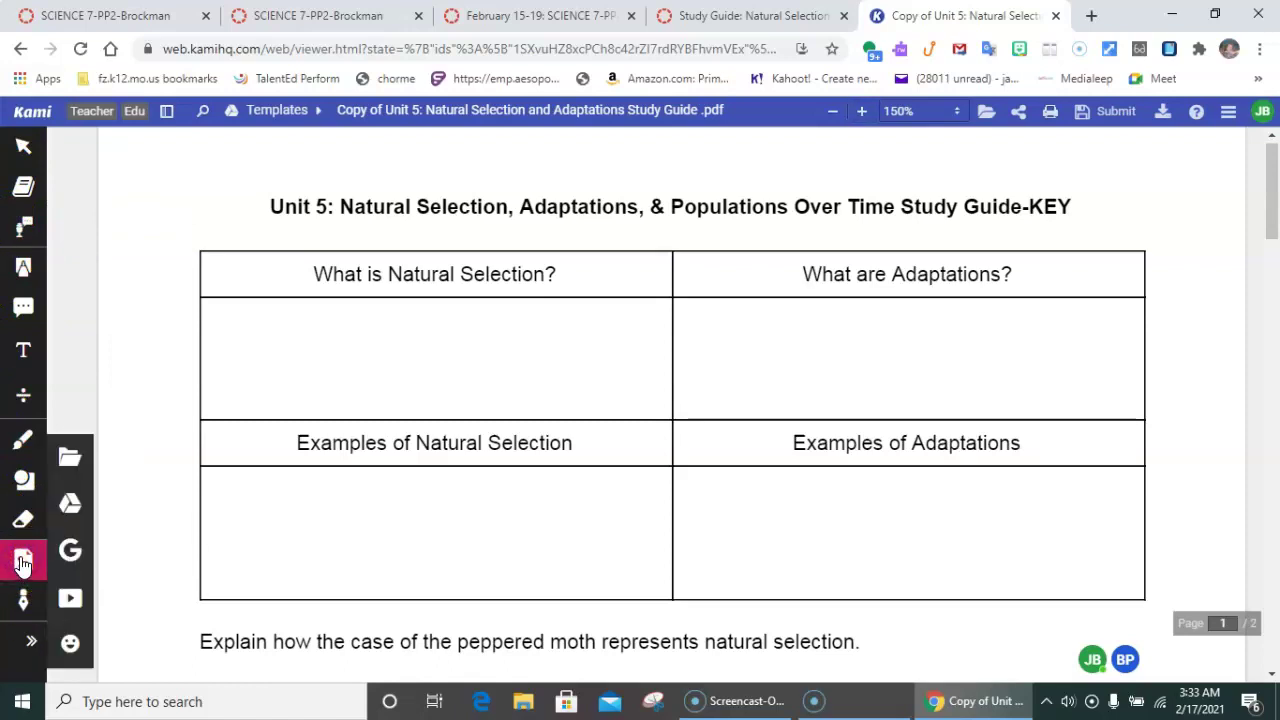
Step: Bring up the Add Media choices from the left toolbar
click(69, 466)
click(66, 503)
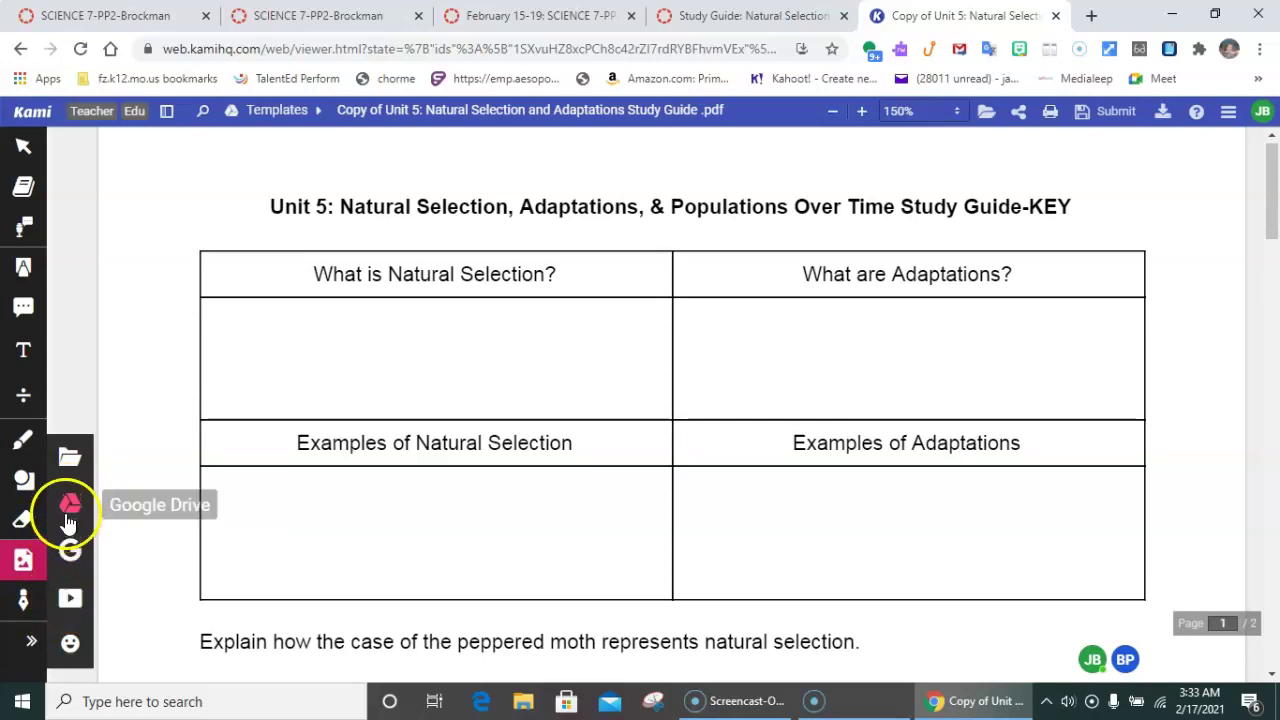
click(70, 466)
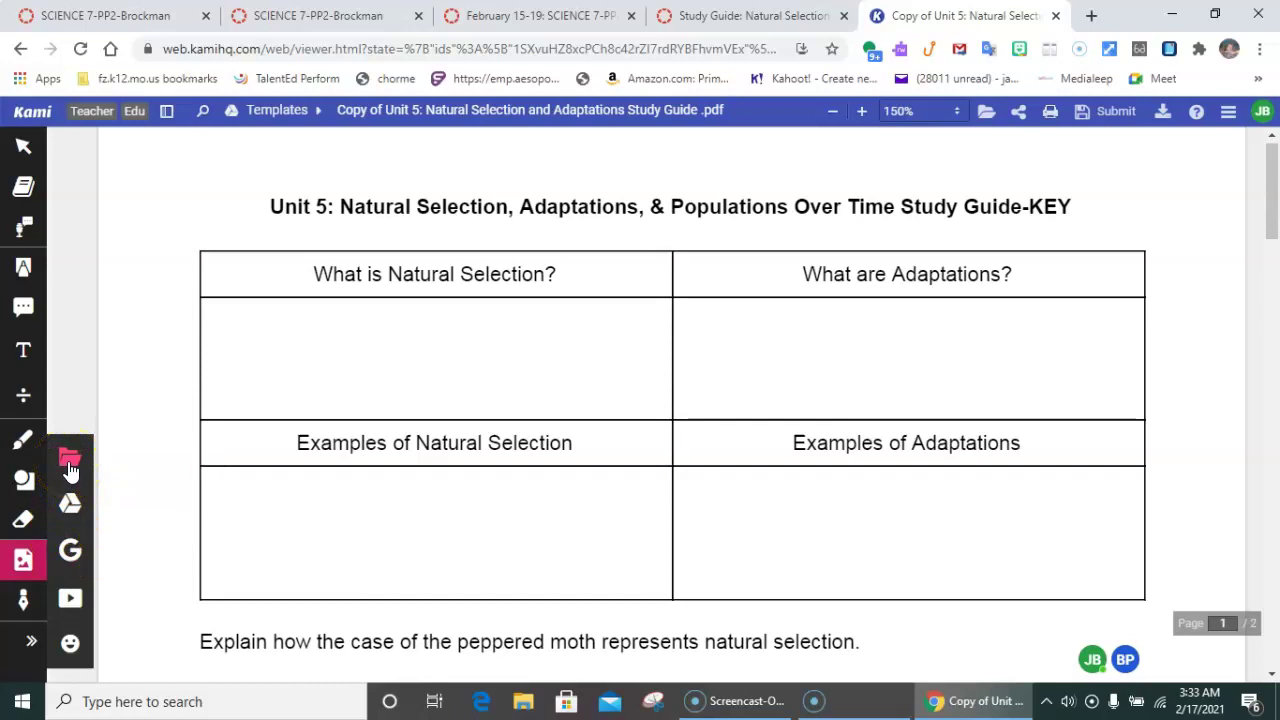
Step: Insert the '1back of studyguide' photo from Camera Roll over the page's top table
click(68, 458)
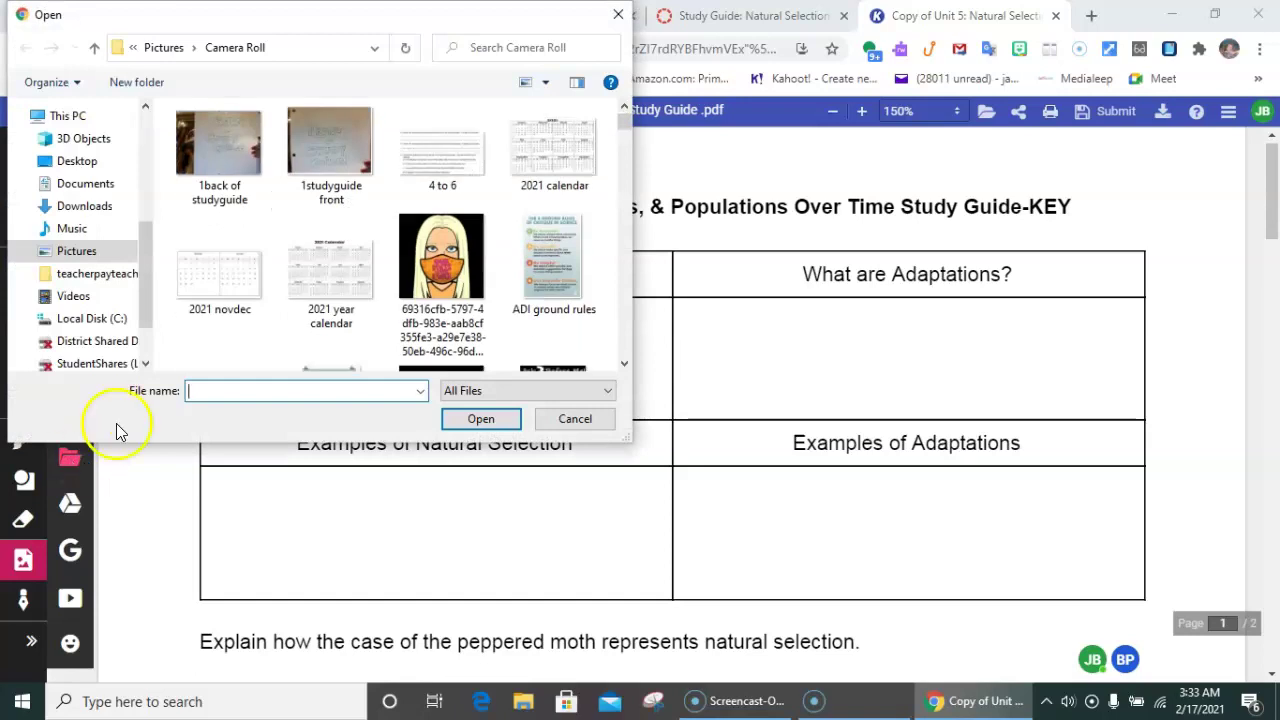
click(220, 158)
click(478, 421)
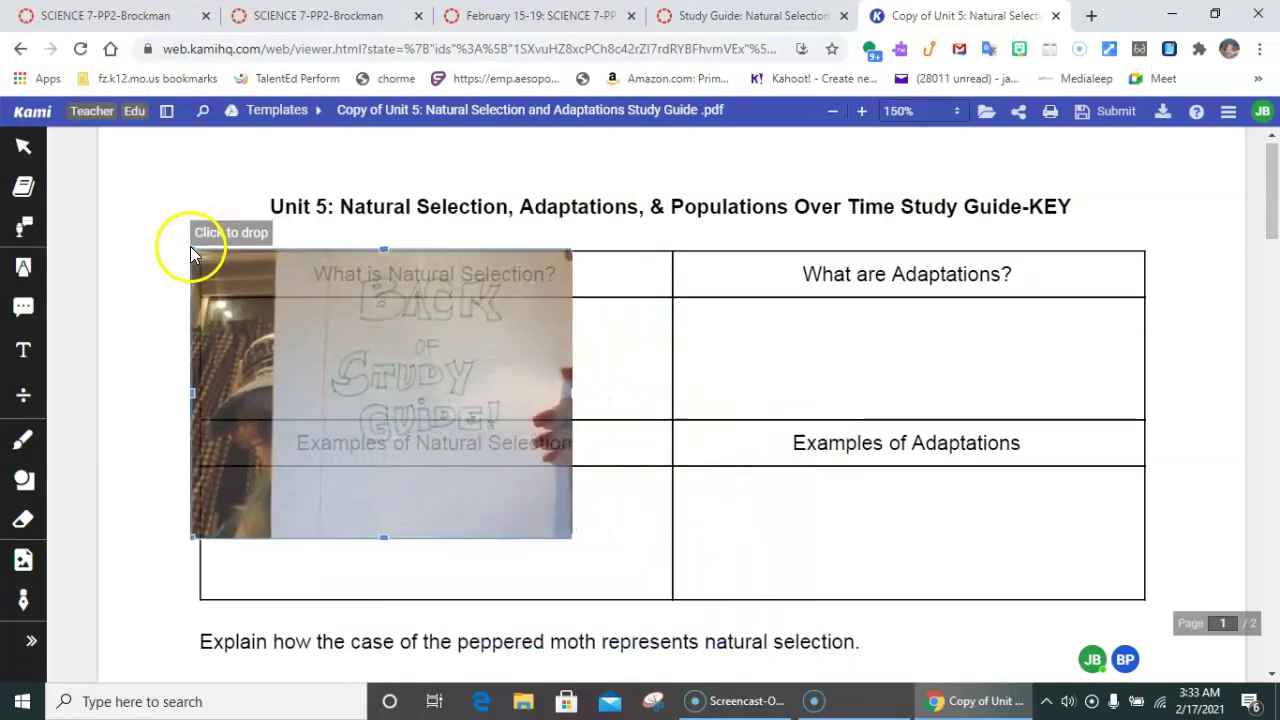
click(360, 319)
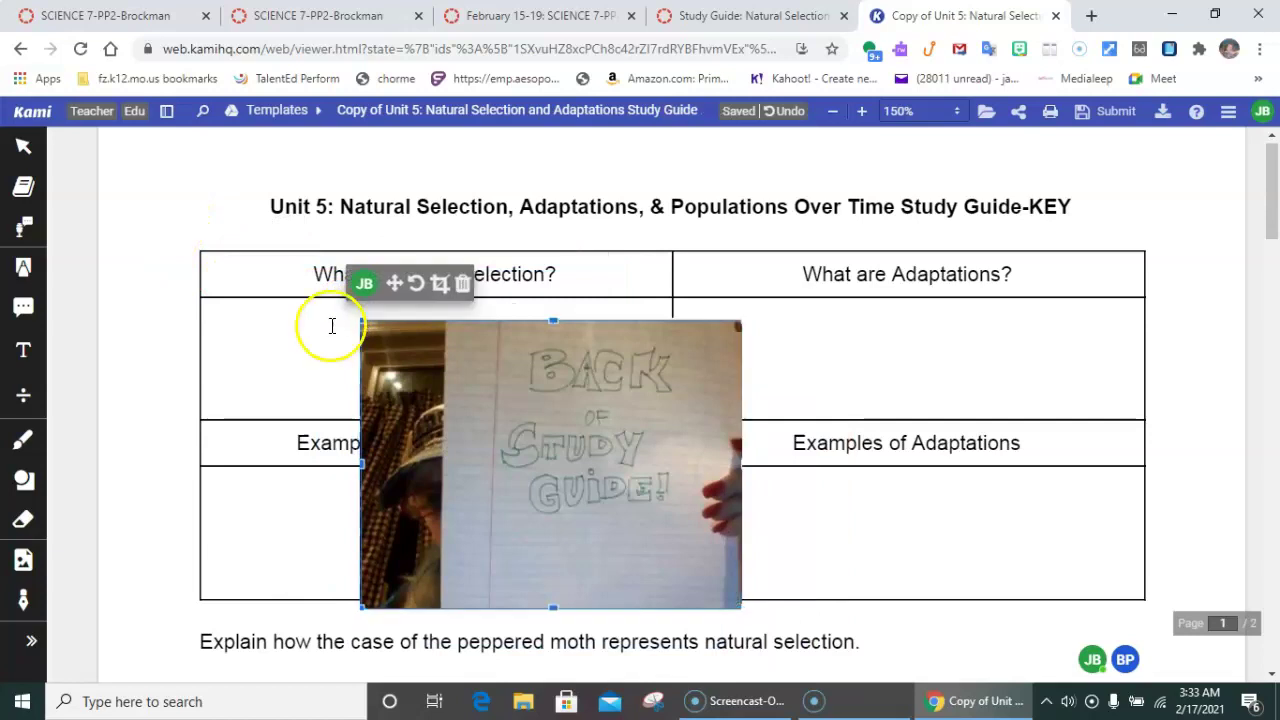
Step: Insert the '1studyguide front' photo from the computer at the page's upper right
click(24, 561)
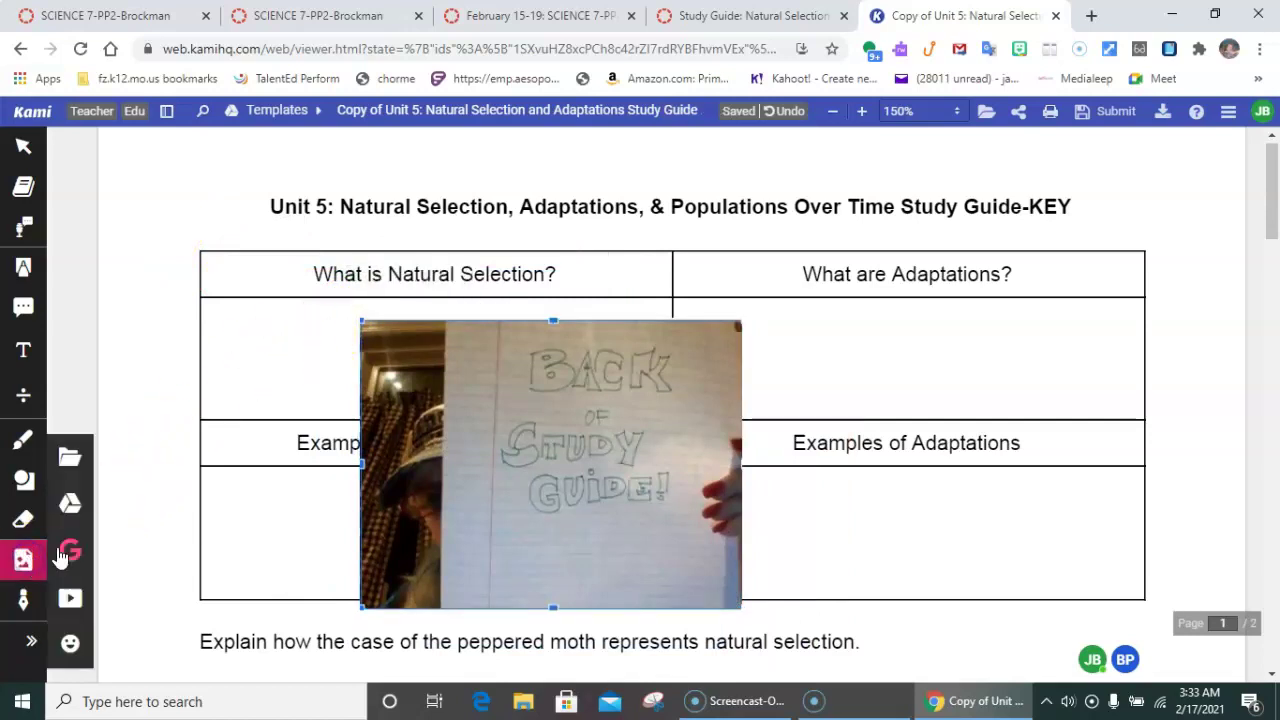
click(74, 461)
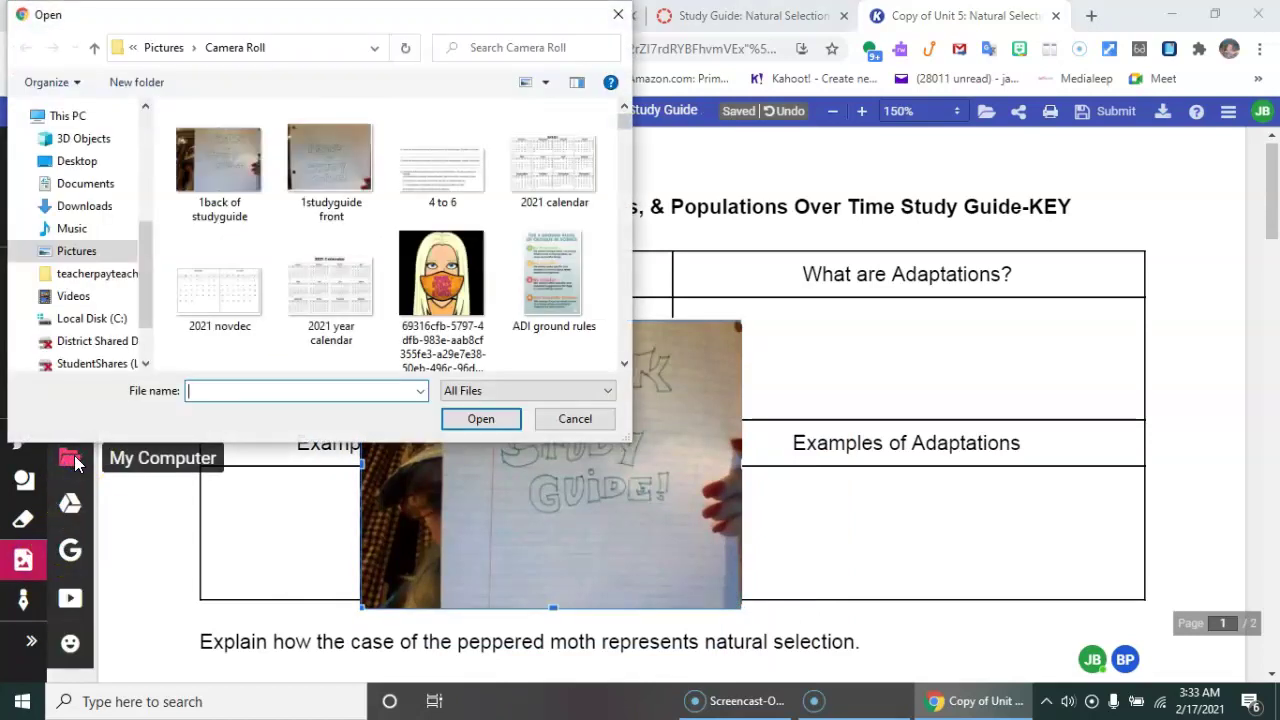
click(327, 164)
click(466, 419)
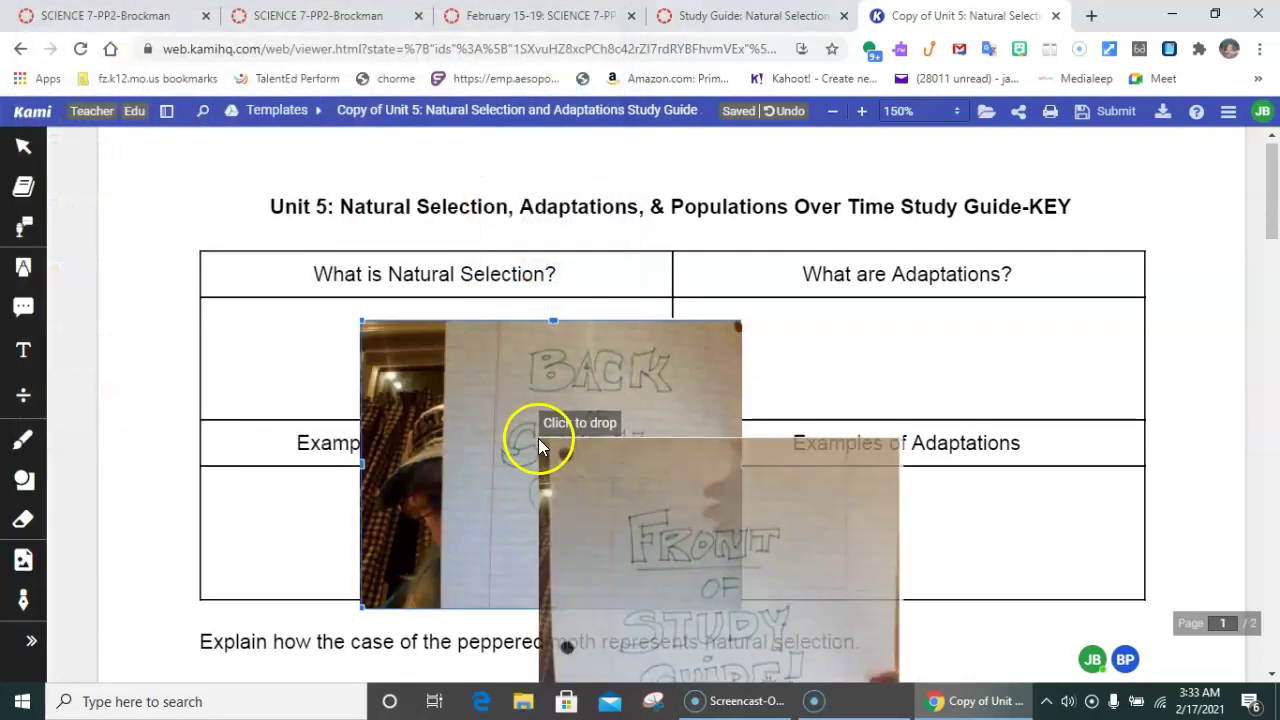
click(777, 203)
Step: Move the back photo to the table's top-left corner and enlarge it
click(691, 449)
drag(591, 455, 399, 312)
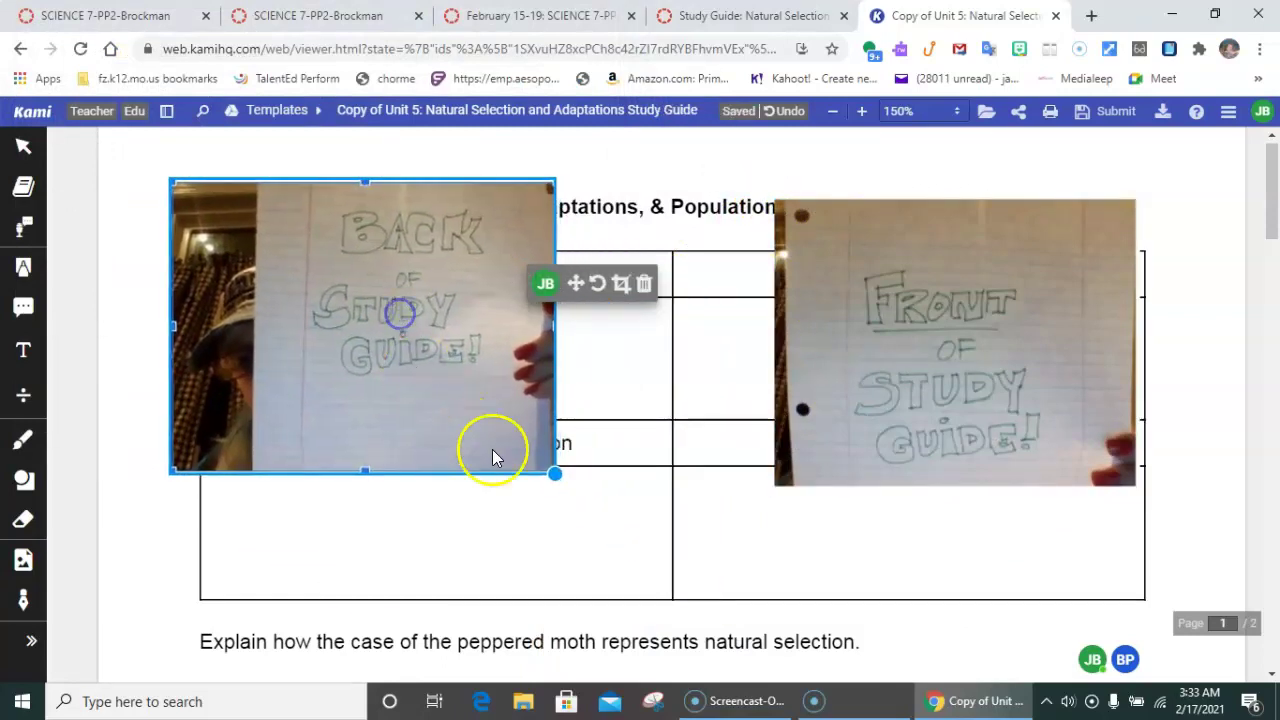
drag(541, 472, 668, 661)
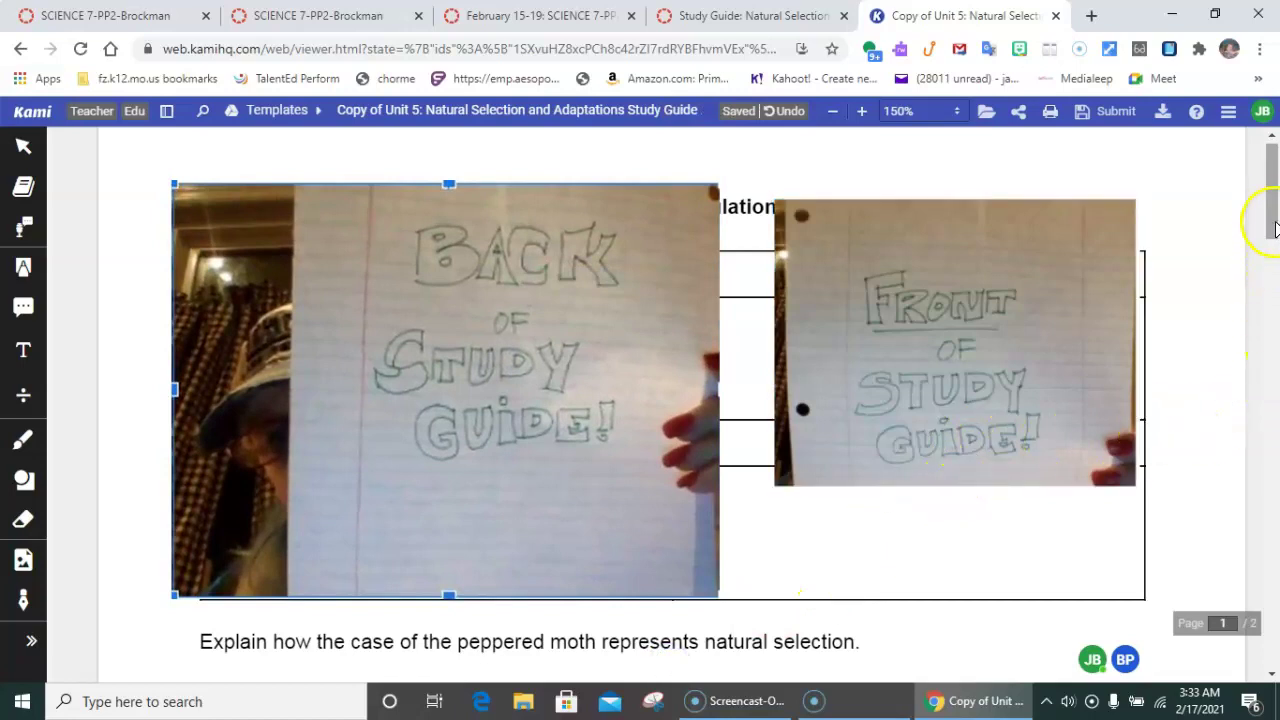
Step: Move the front photo below the peppered moth question and enlarge it
drag(1271, 217, 1273, 240)
drag(1057, 217, 452, 632)
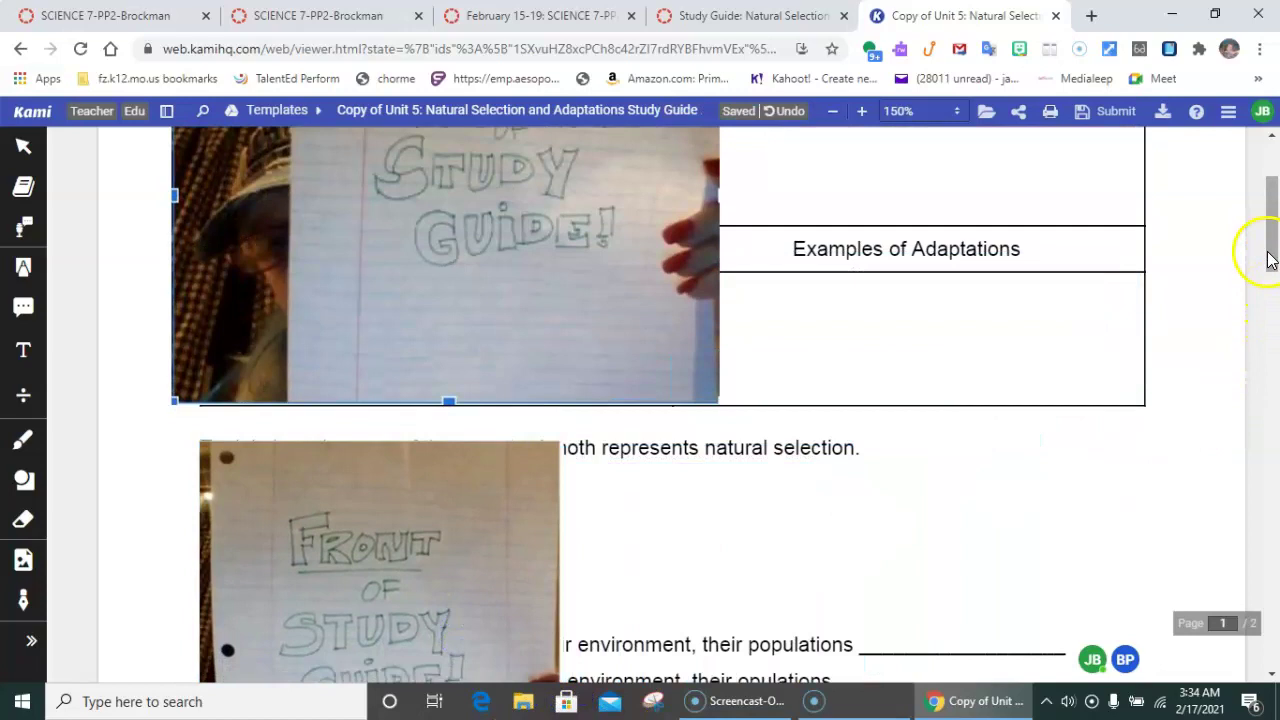
drag(1268, 252, 1273, 320)
click(484, 278)
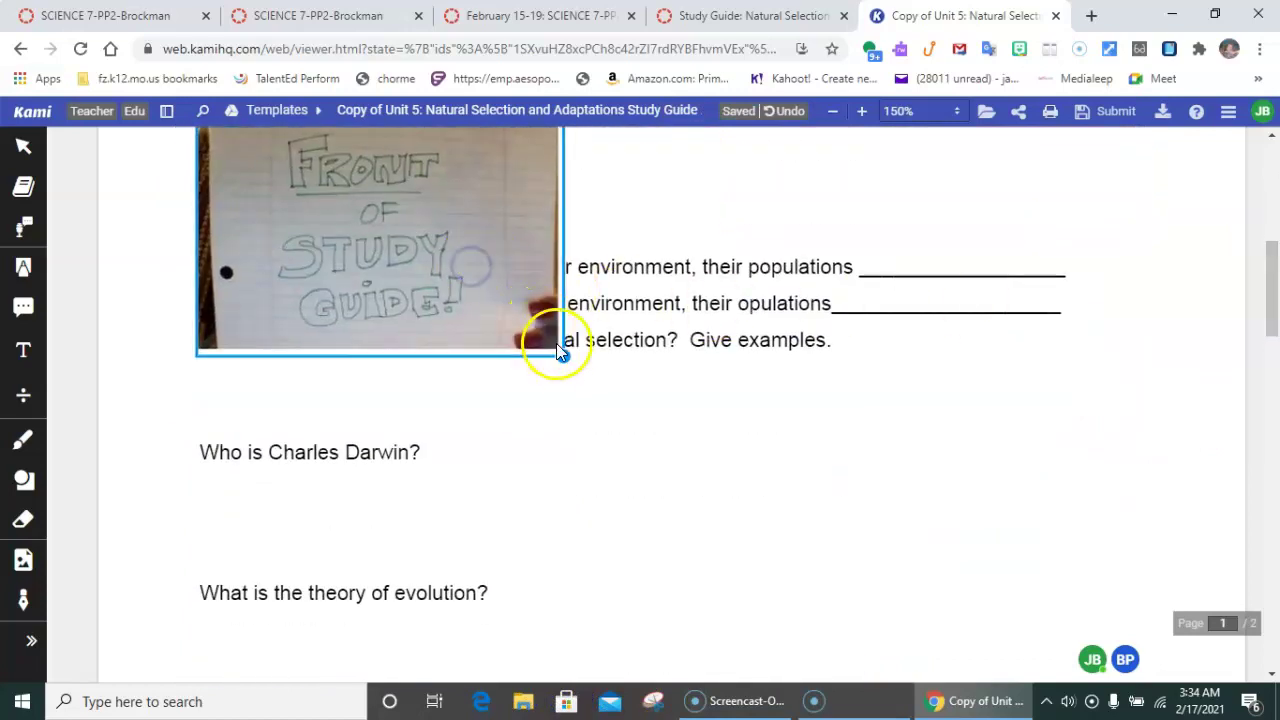
drag(557, 350, 851, 641)
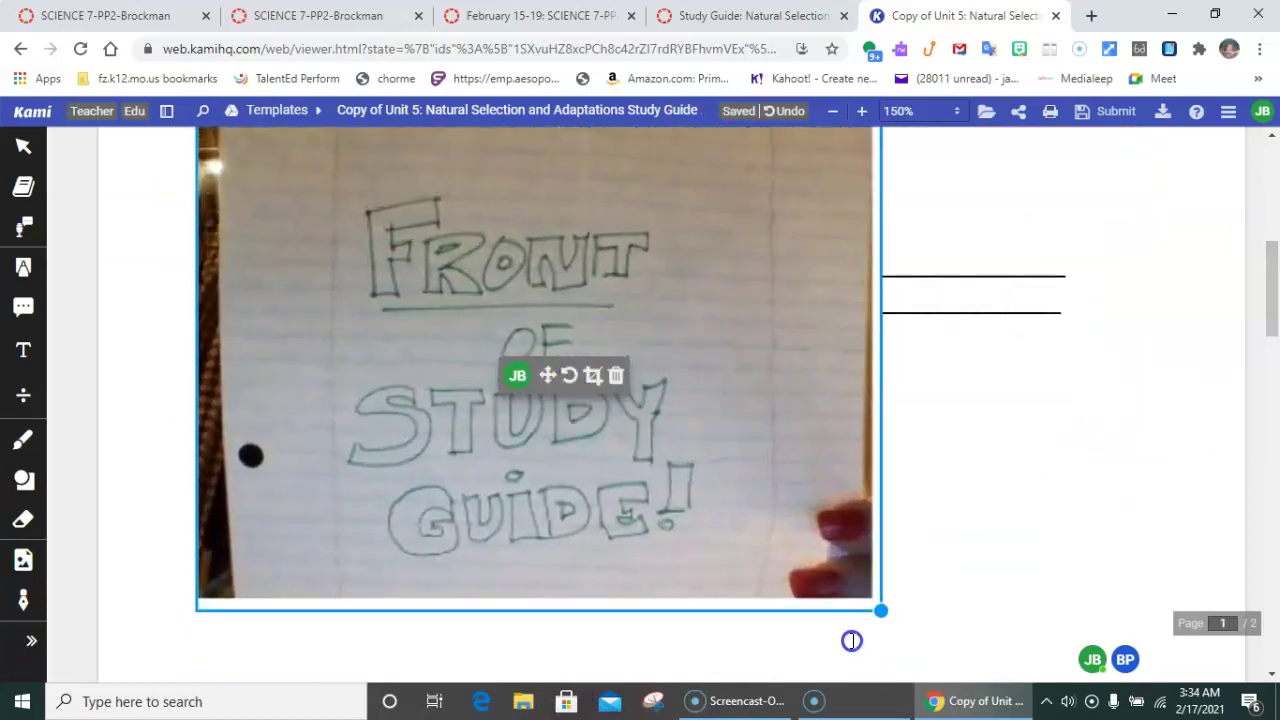
click(851, 641)
drag(1273, 334, 1270, 226)
click(661, 396)
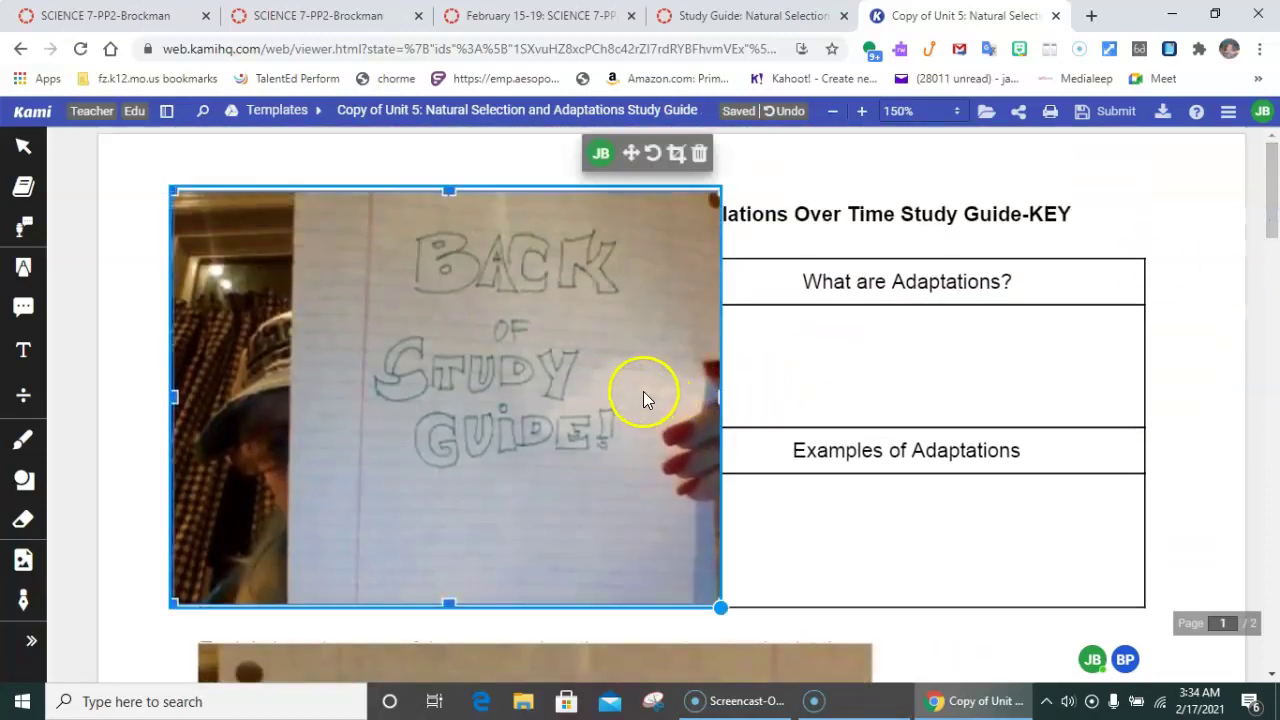
click(749, 400)
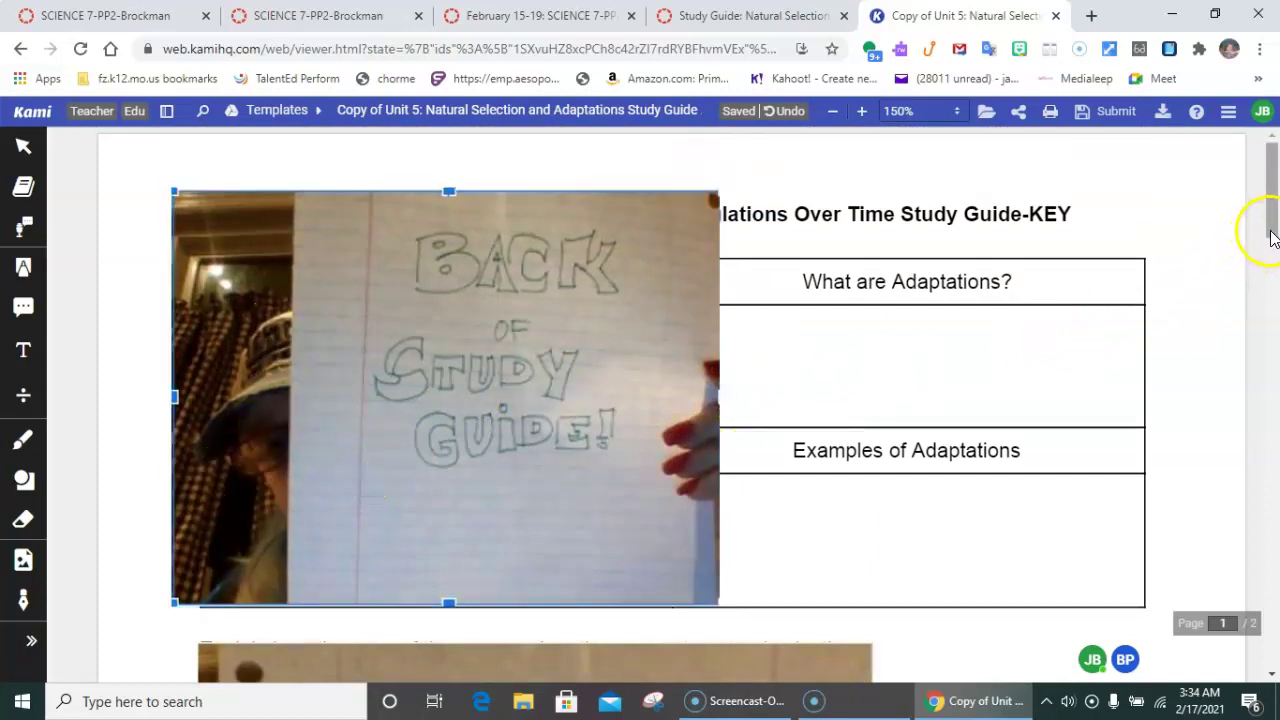
mouse_move(1271, 229)
mouse_down()
mouse_move(1273, 311)
mouse_move(1273, 238)
mouse_up()
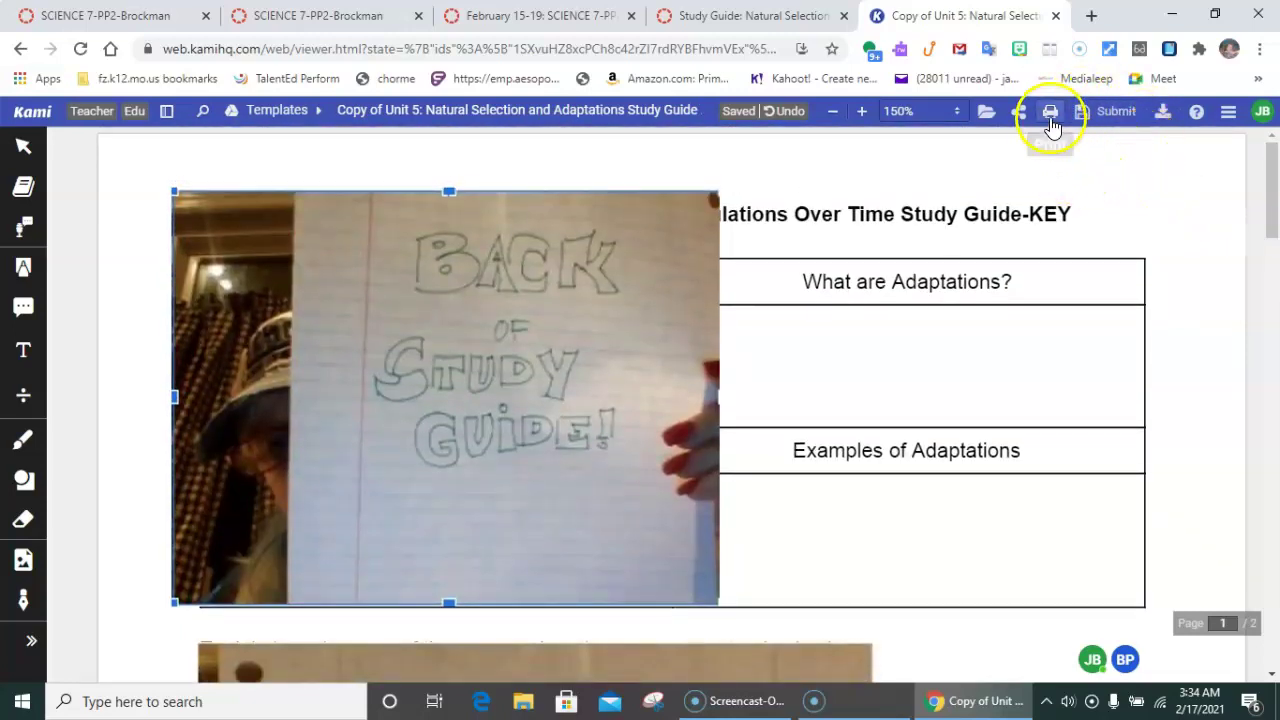